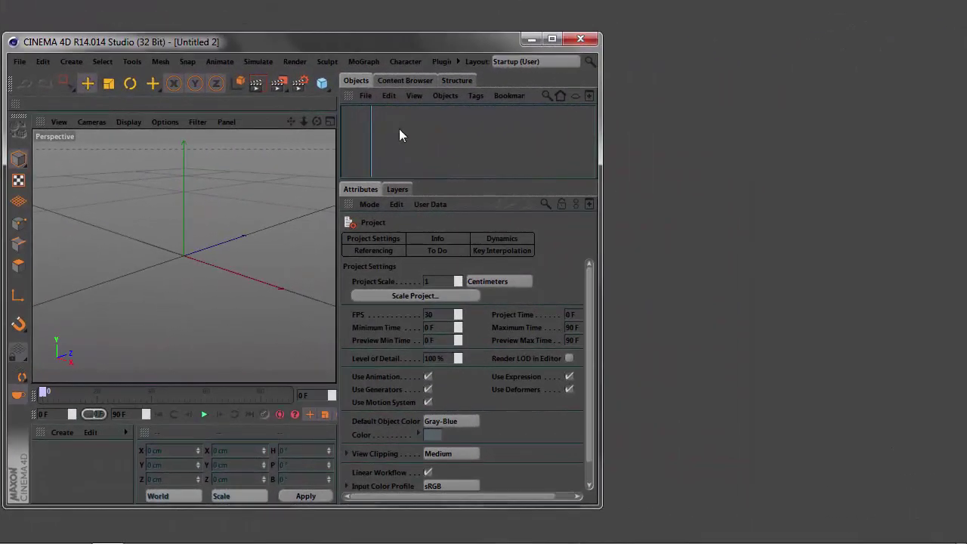
- Add a default cone (100 cm bottom radius, 200 cm height) to the empty scene
drag(322, 83, 519, 110)
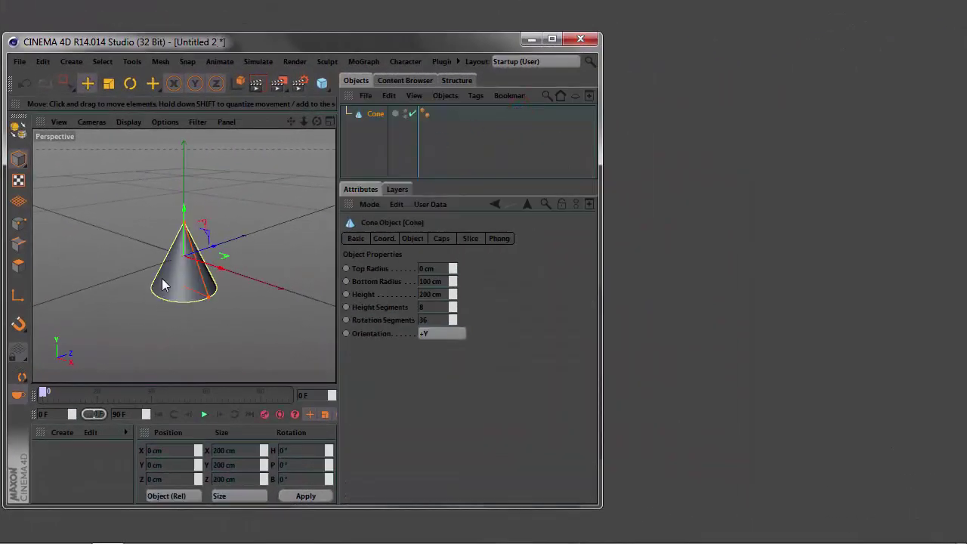
click(405, 62)
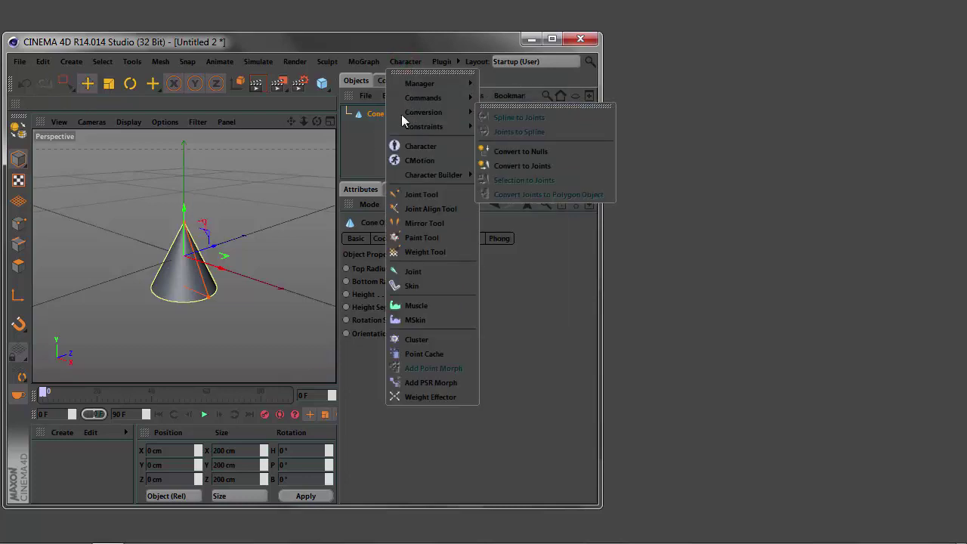
- Tear off the Character > Constraints commands as a floating palette placed over the viewport
mouse_move(425, 126)
click(523, 120)
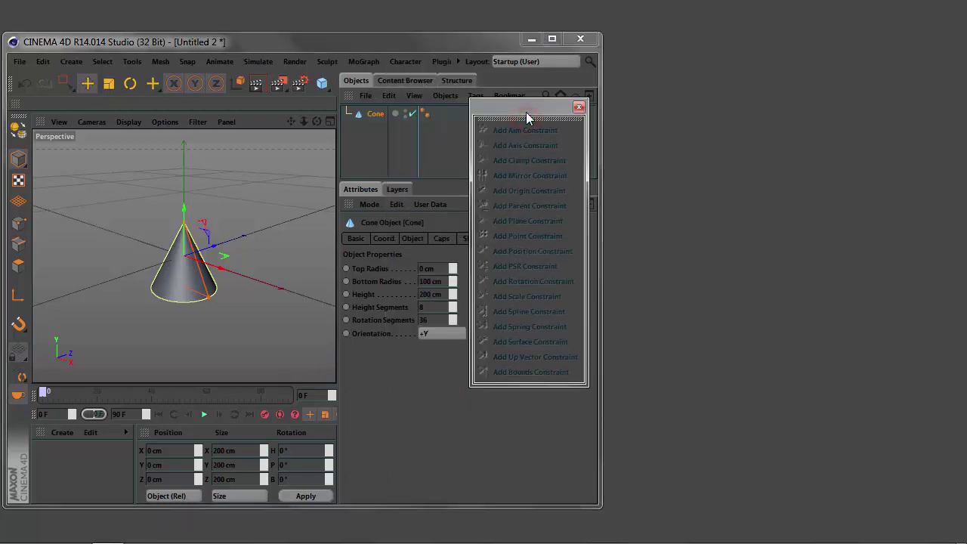
drag(363, 138, 270, 142)
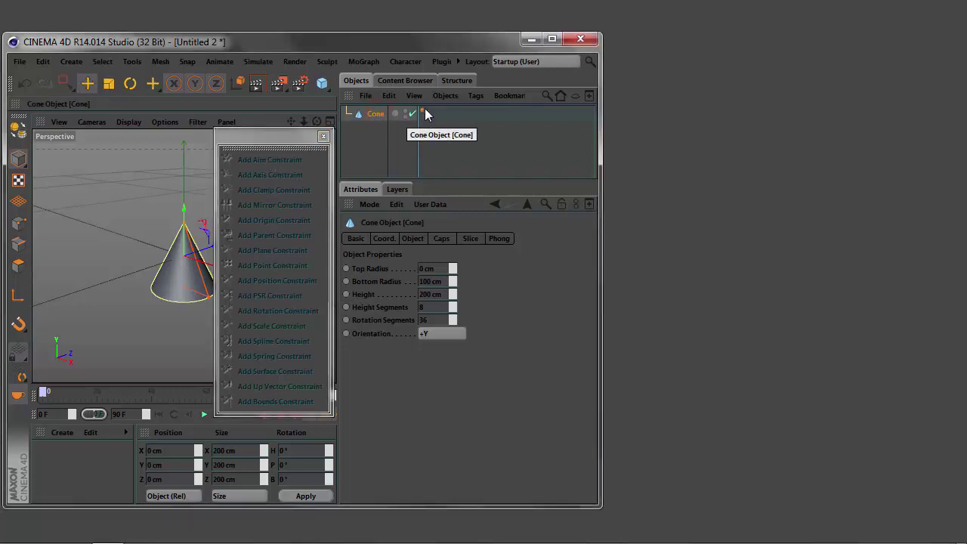
click(475, 96)
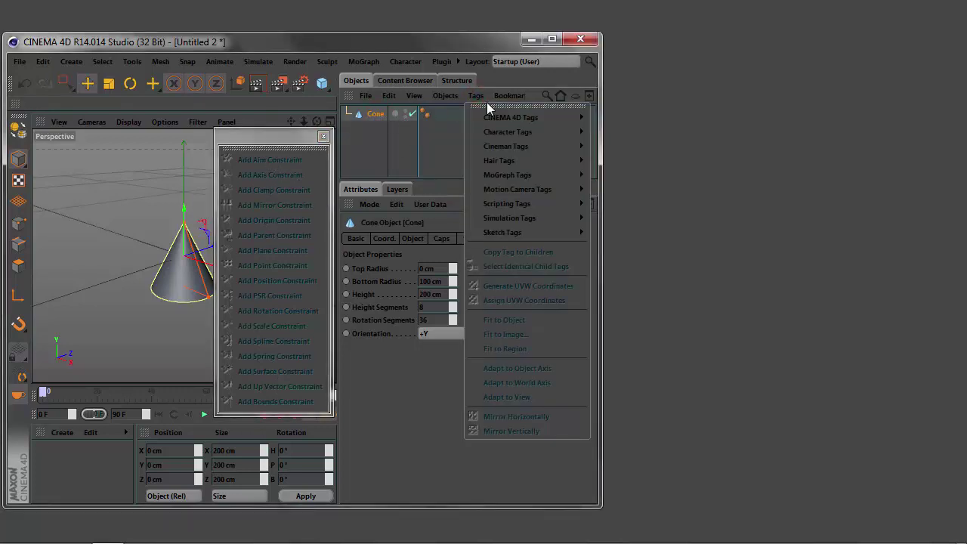
mouse_move(508, 132)
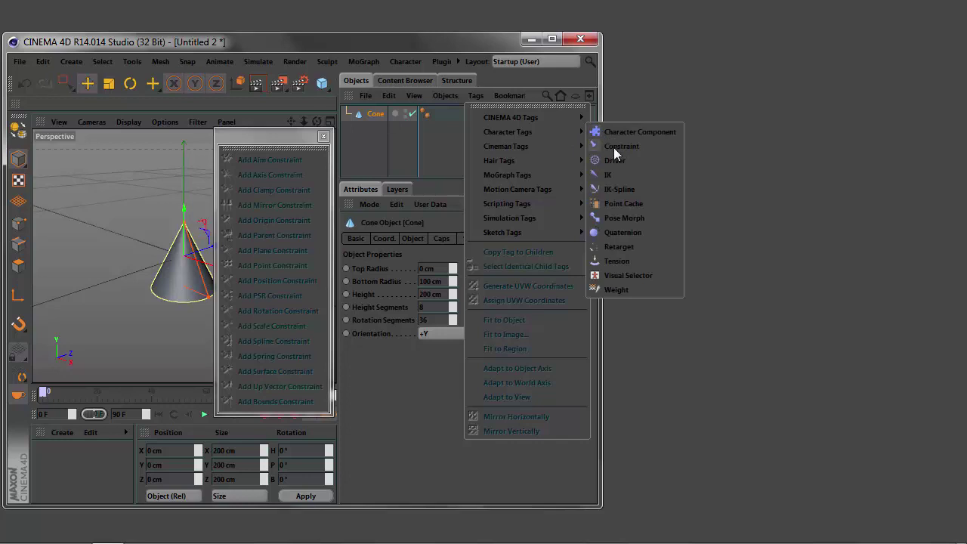
- Add a Constraint tag to the cone and keep its priority at Expression
click(613, 147)
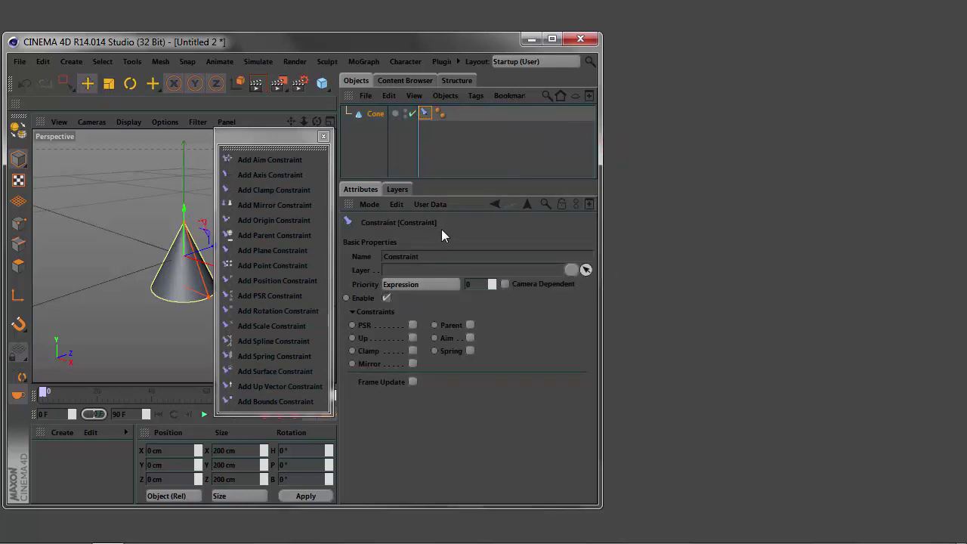
click(451, 287)
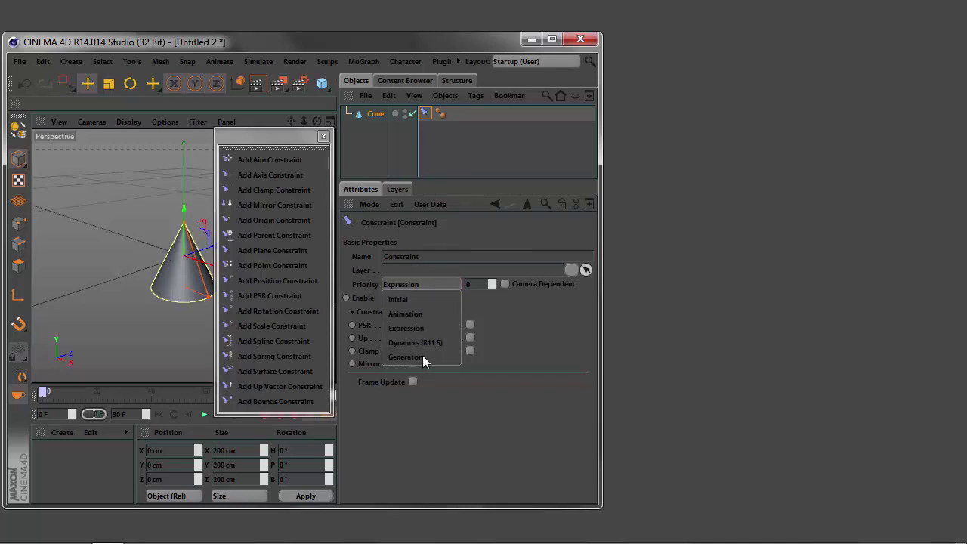
click(519, 322)
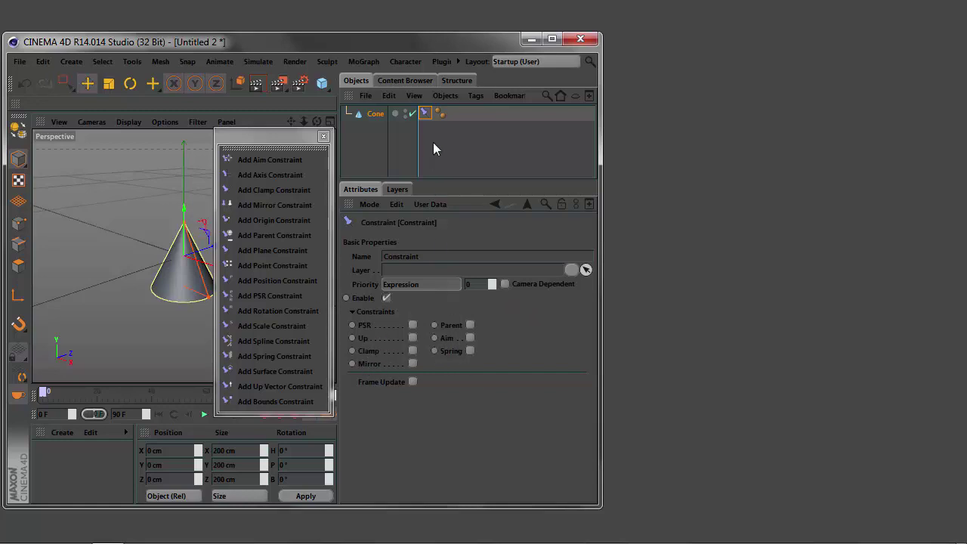
- Bring up the Constraint tag's help page and highlight its title
right_click(425, 113)
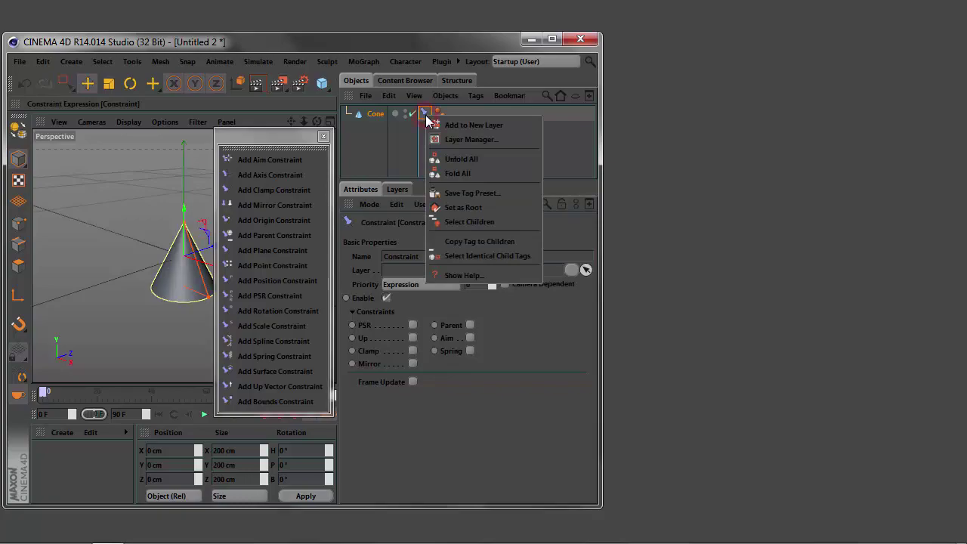
click(458, 275)
double_click(327, 113)
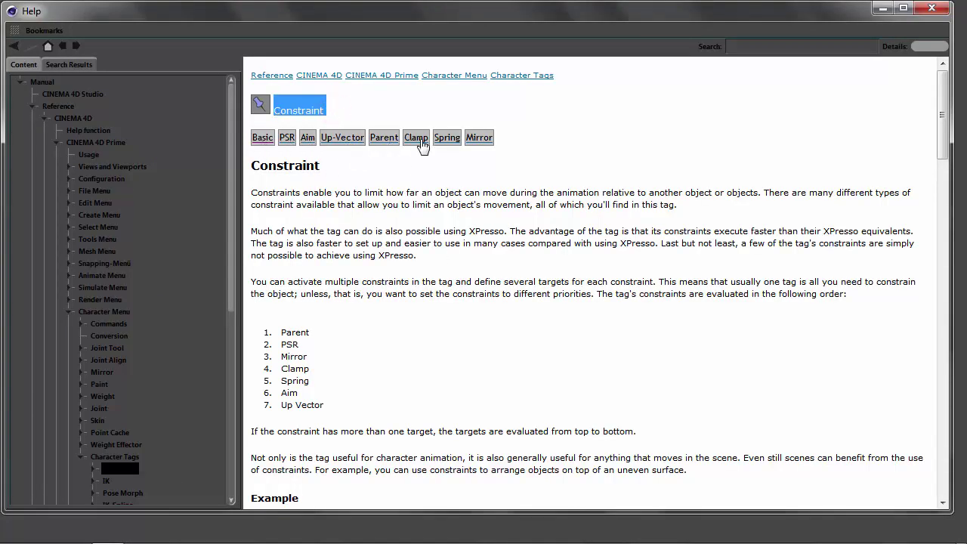
- Highlight the Constraint heading and the evaluation order: Parent, PSR, Mirror, Clamp, Spring, Aim, Up Vector
drag(326, 166, 254, 168)
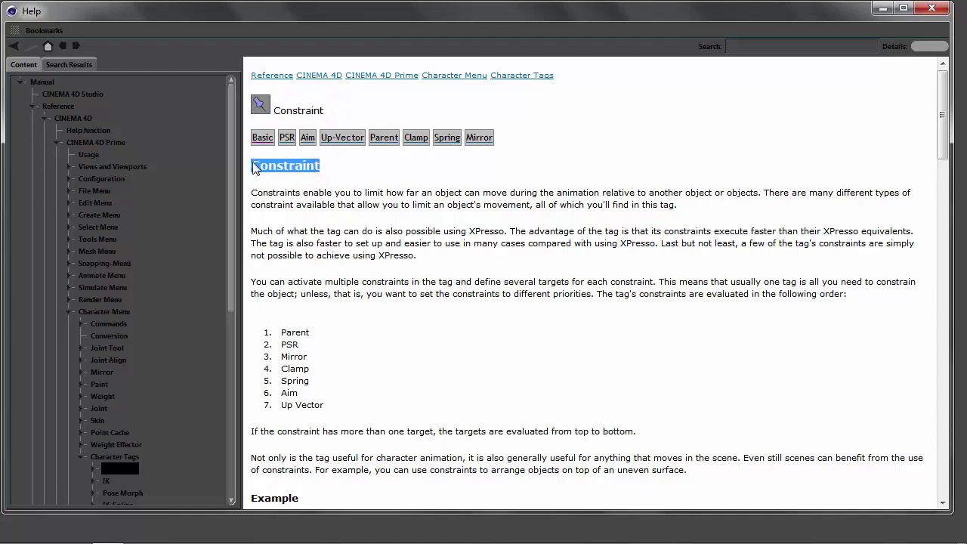
double_click(306, 332)
double_click(309, 345)
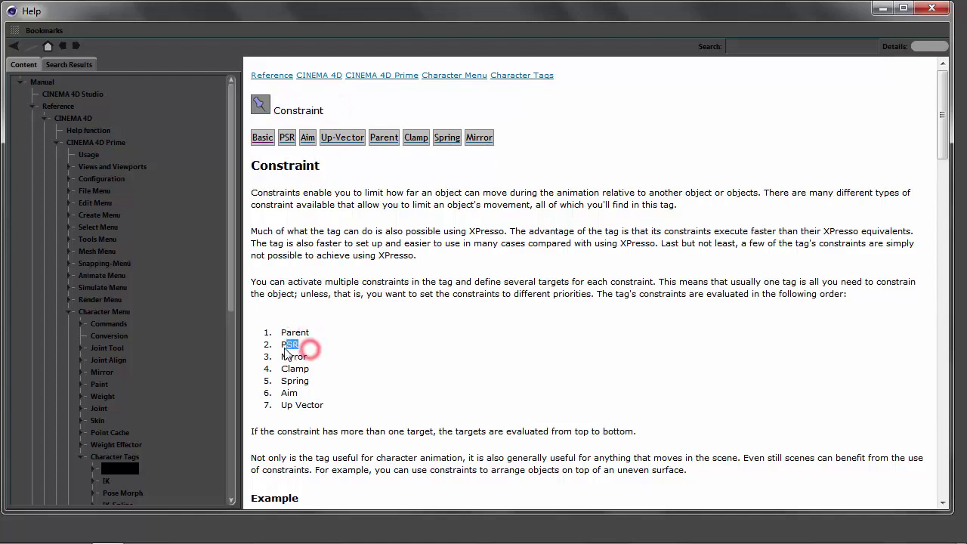
double_click(309, 357)
drag(319, 370, 283, 371)
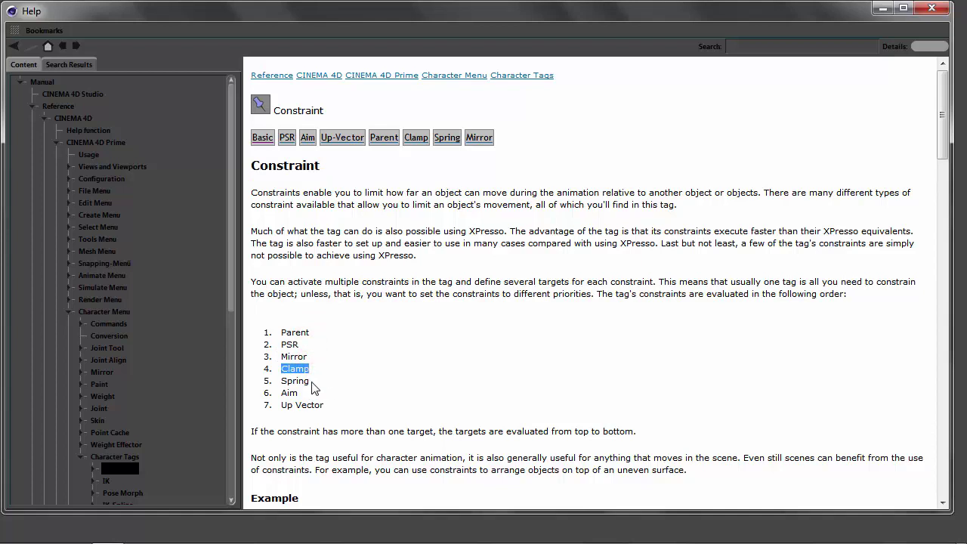
double_click(311, 380)
double_click(311, 392)
click(325, 408)
triple_click(323, 407)
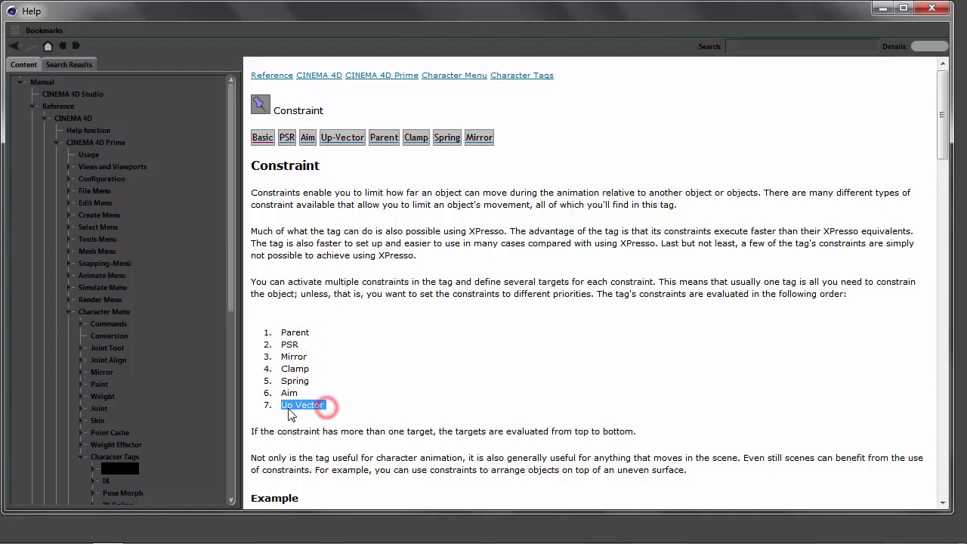
- Highlight the introduction's sentences on constraint types, then scroll down to the Example section
drag(250, 192, 758, 192)
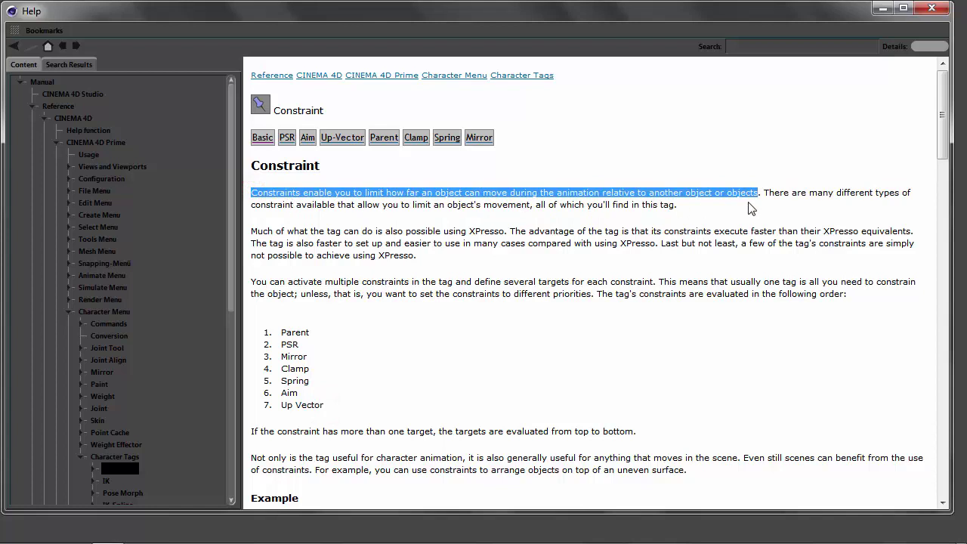
drag(762, 191, 680, 205)
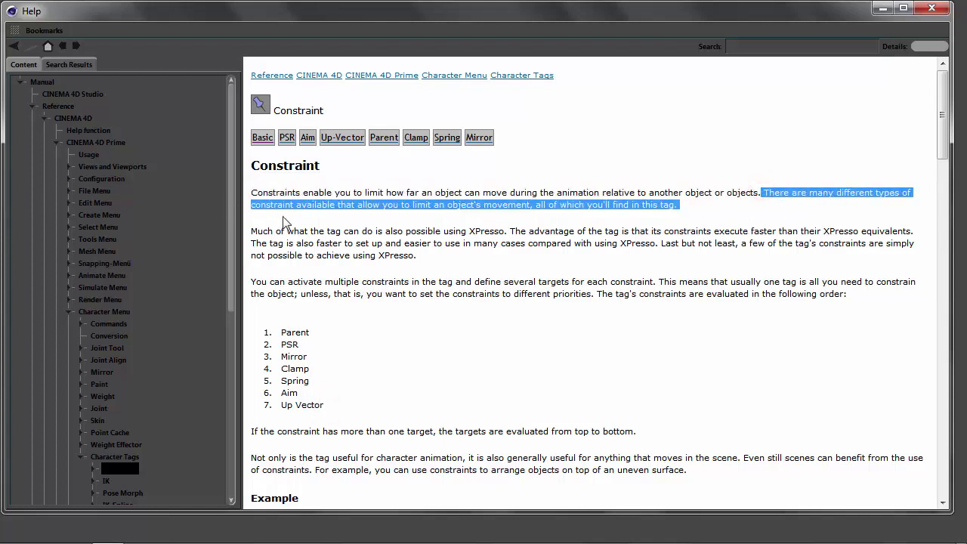
double_click(666, 205)
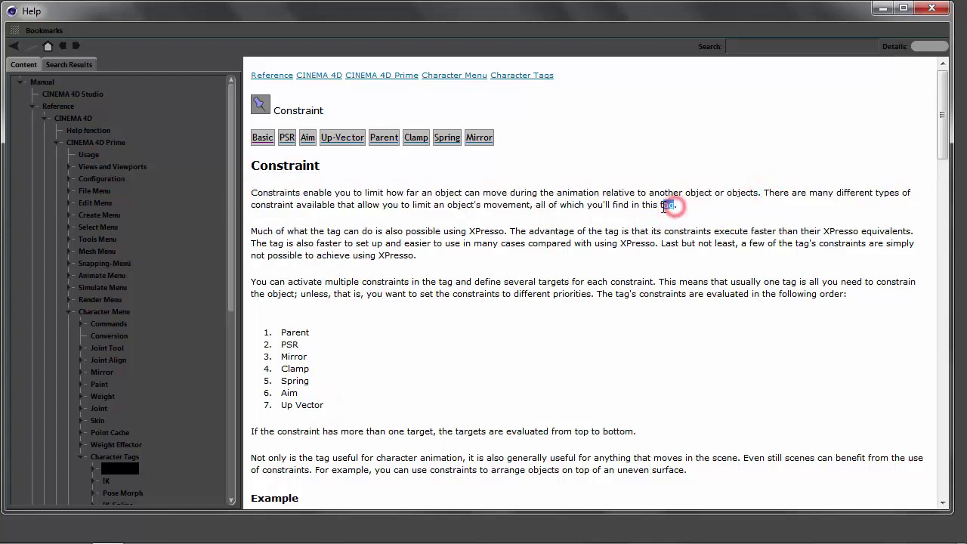
drag(942, 132, 944, 155)
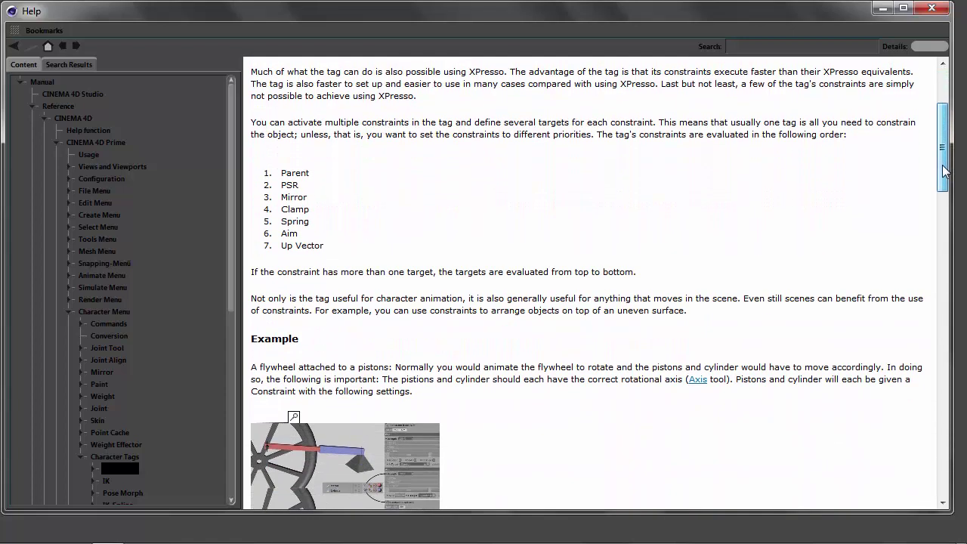
mouse_move(944, 155)
mouse_down()
mouse_move(943, 226)
mouse_move(942, 217)
mouse_up()
- Enlarge the crankpin–piston–cylinder example diagram, then scroll down to the Constraint Commands descriptions
click(339, 255)
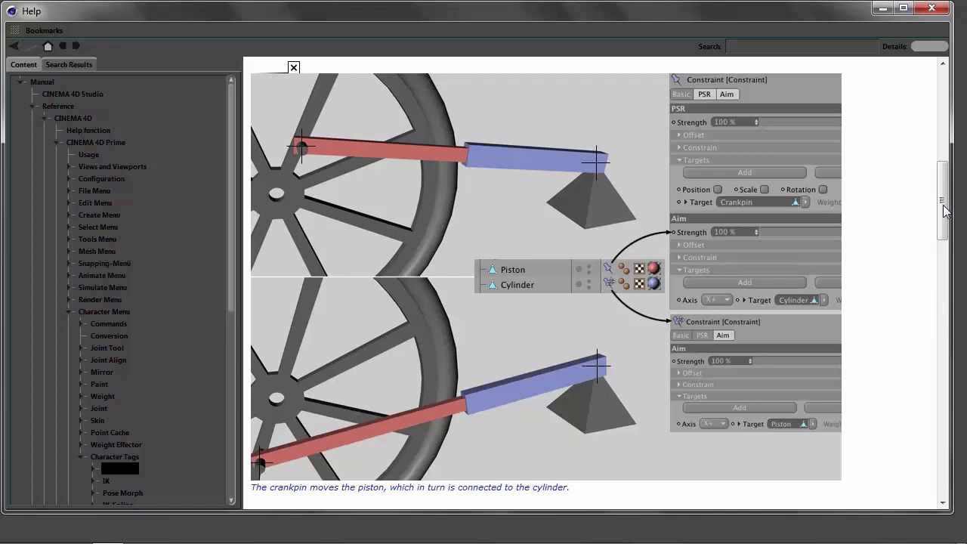
drag(944, 210, 965, 338)
mouse_move(277, 164)
mouse_down()
mouse_move(298, 225)
mouse_move(342, 523)
mouse_up()
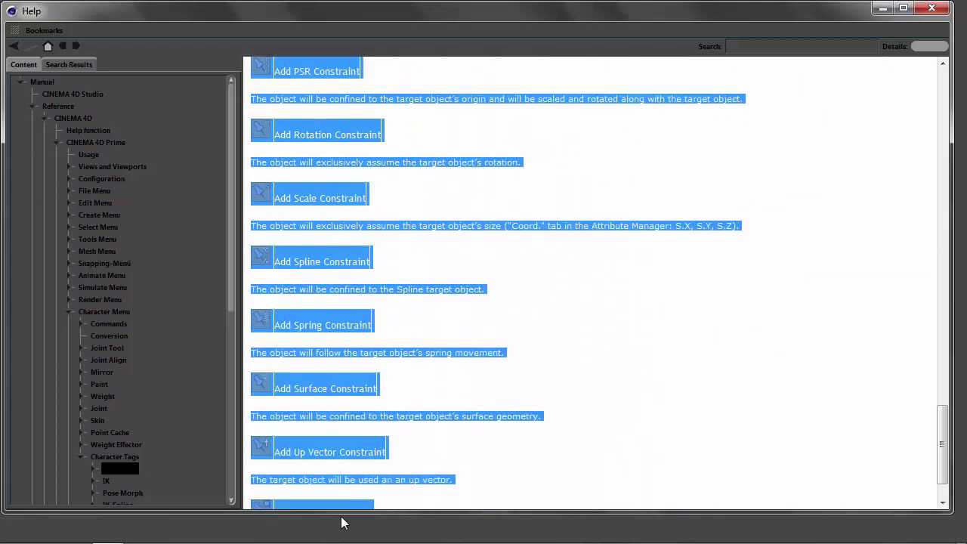
- Highlight the command descriptions down to Add Bounds Constraint and close the Help window
drag(343, 522, 359, 463)
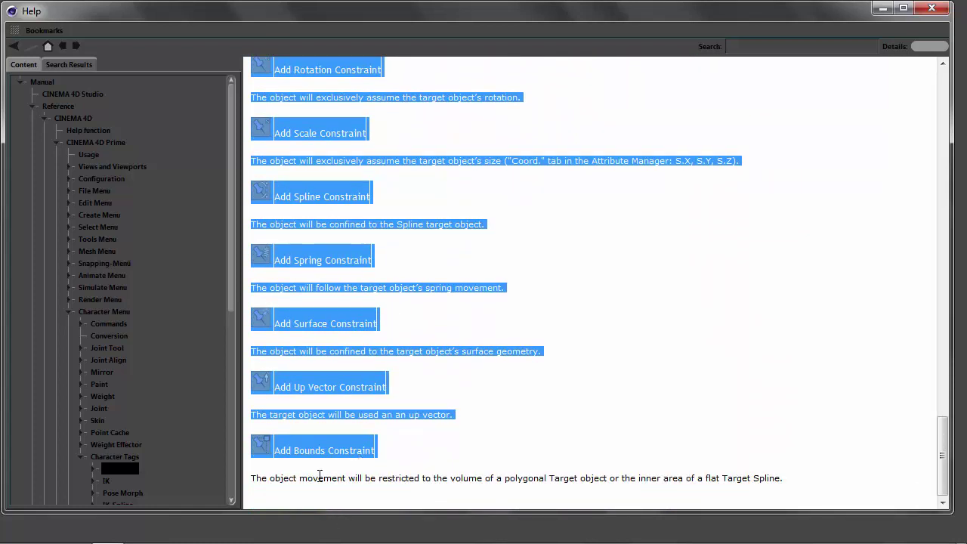
drag(250, 479, 693, 487)
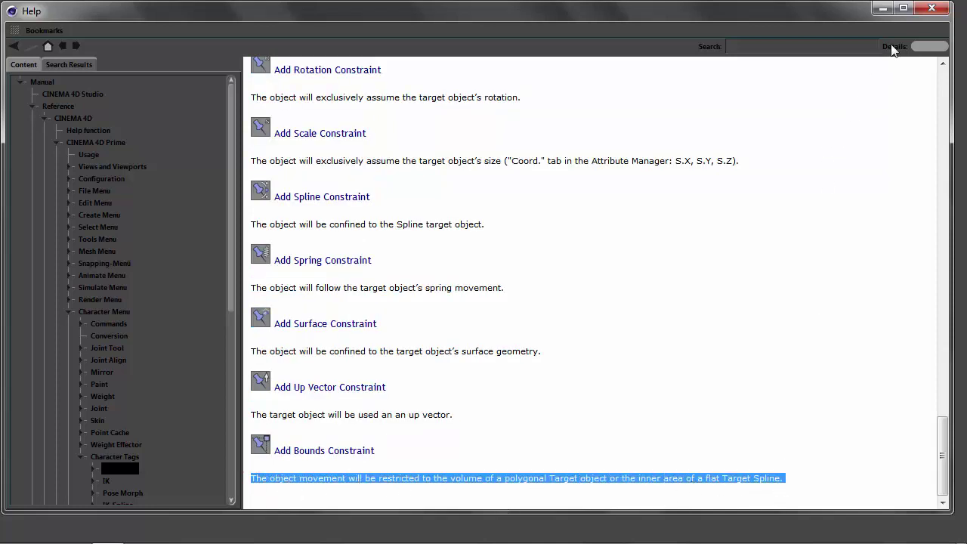
click(931, 9)
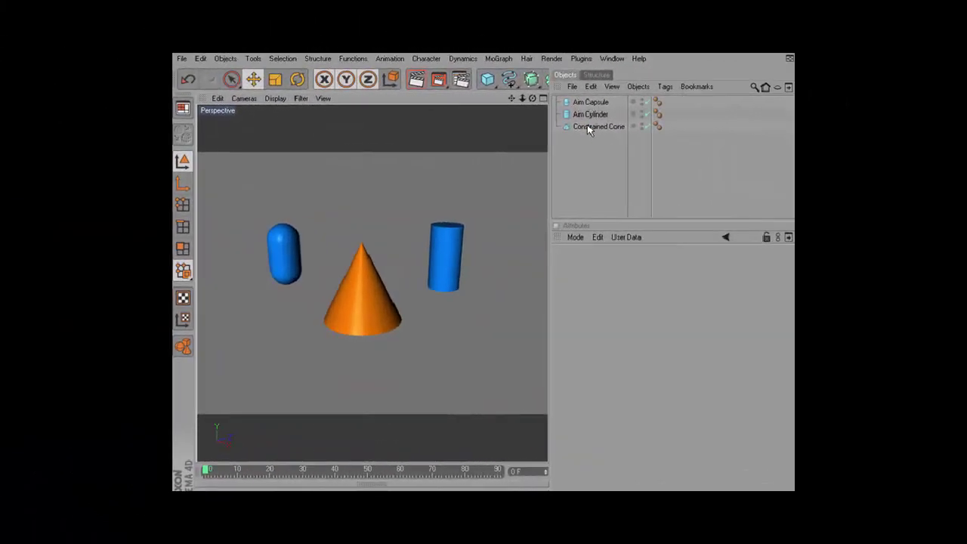
- Add a Constraint tag to Constrained Cone through its Character Tags context menu
right_click(589, 129)
mouse_move(625, 144)
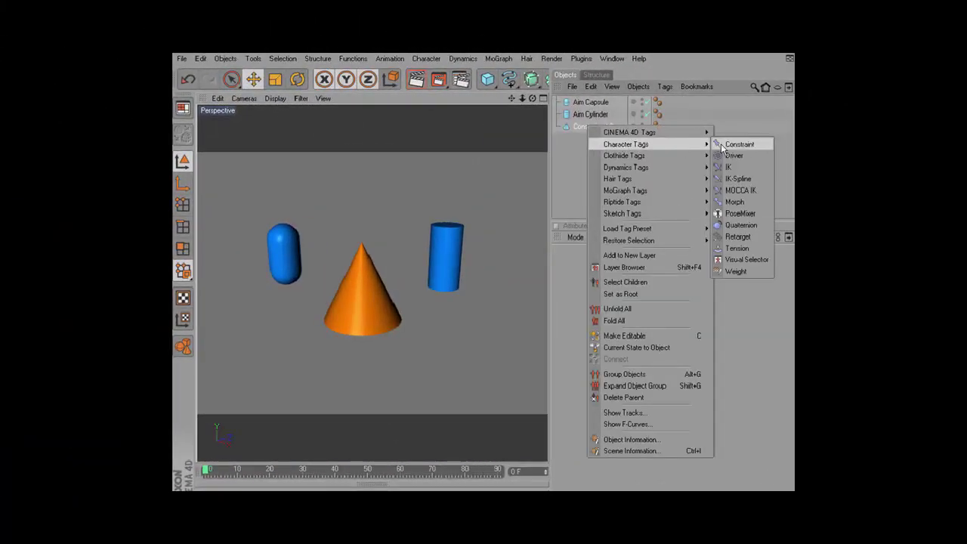
click(725, 143)
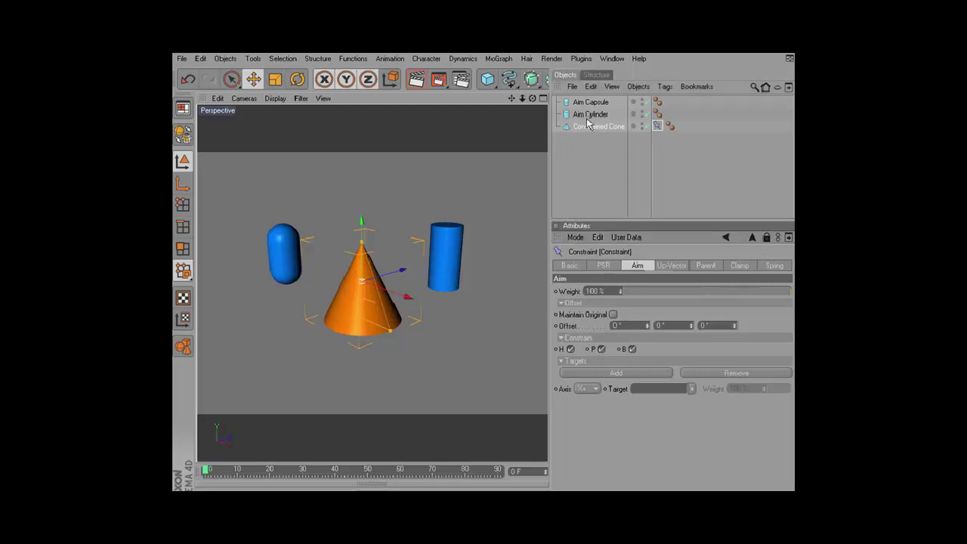
- Make Aim Cylinder the Aim constraint's target and move the cylinder around to check
drag(589, 114, 640, 389)
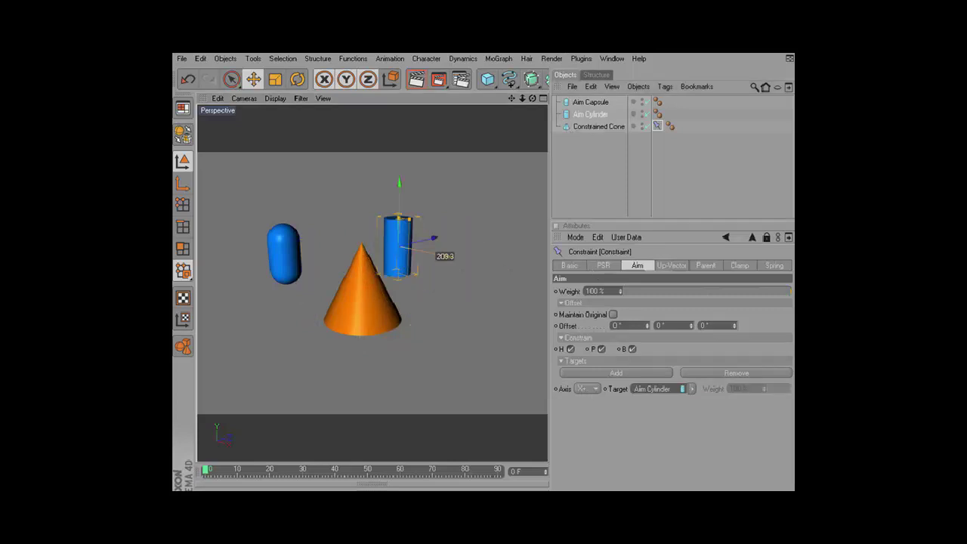
mouse_move(446, 253)
mouse_down()
mouse_move(337, 231)
mouse_move(476, 260)
mouse_up()
click(337, 234)
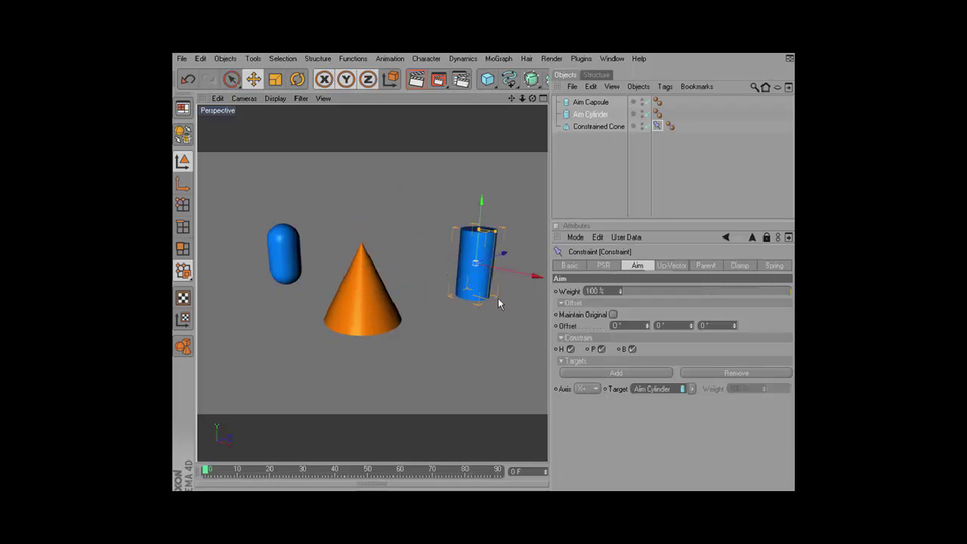
- Set the aim axis to Y+, then move Aim Cylinder left to test the cone following
click(586, 389)
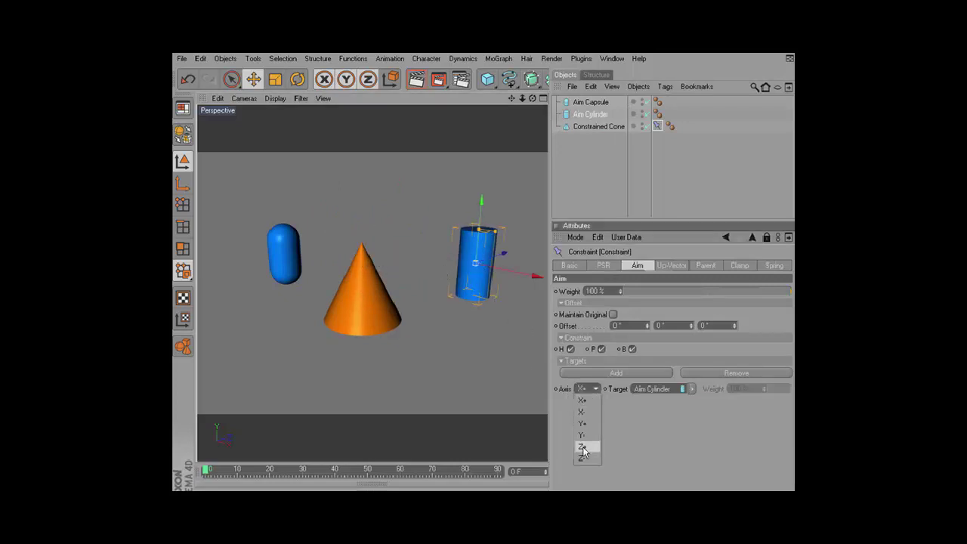
click(586, 126)
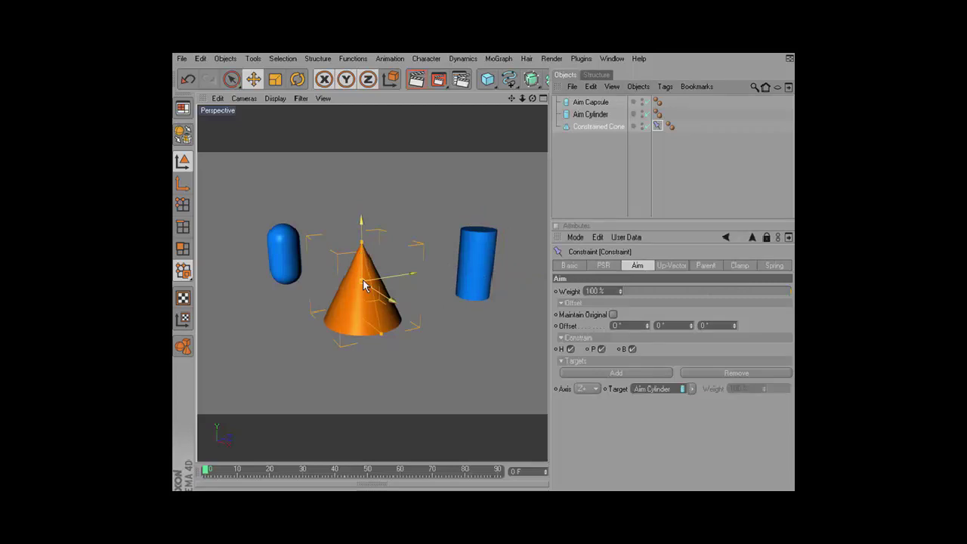
click(586, 389)
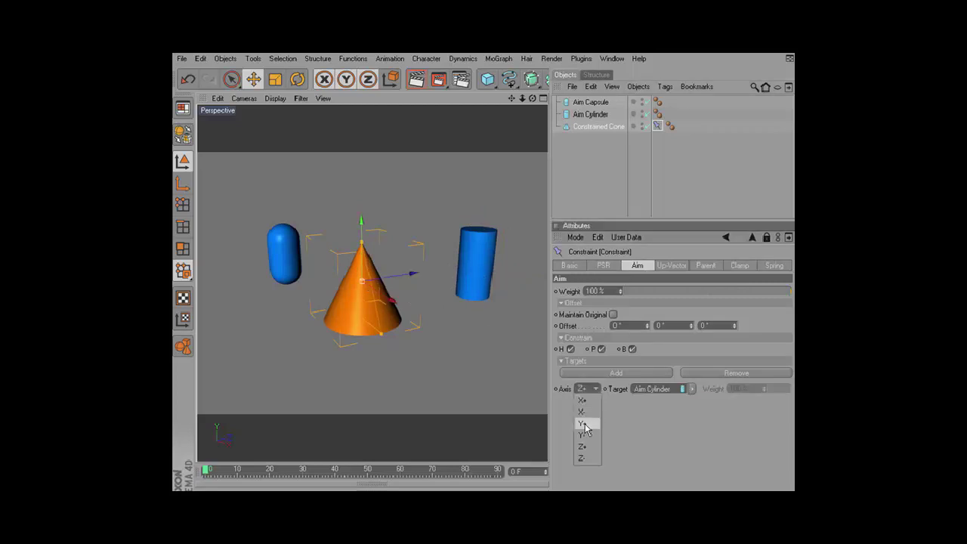
click(585, 424)
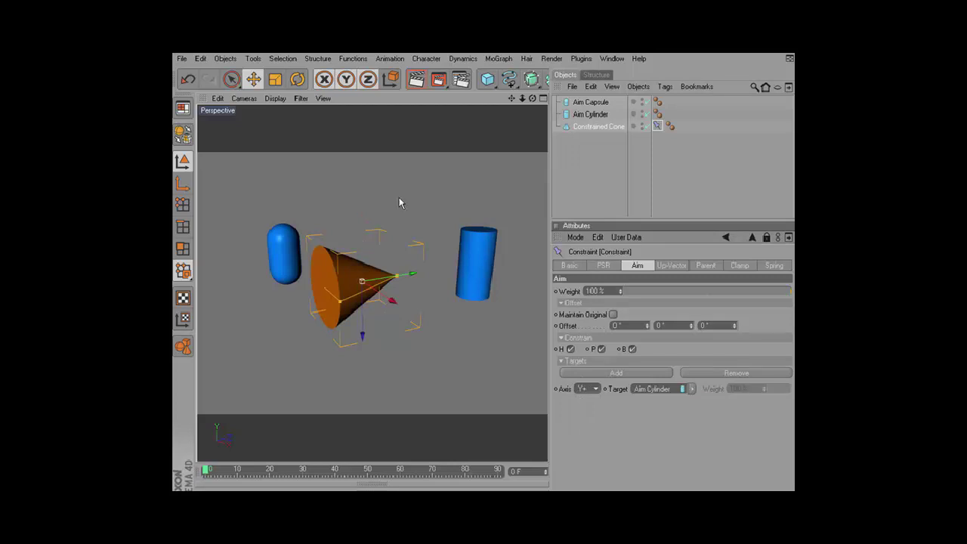
click(590, 114)
mouse_move(525, 267)
mouse_down()
mouse_move(457, 264)
mouse_move(470, 261)
mouse_up()
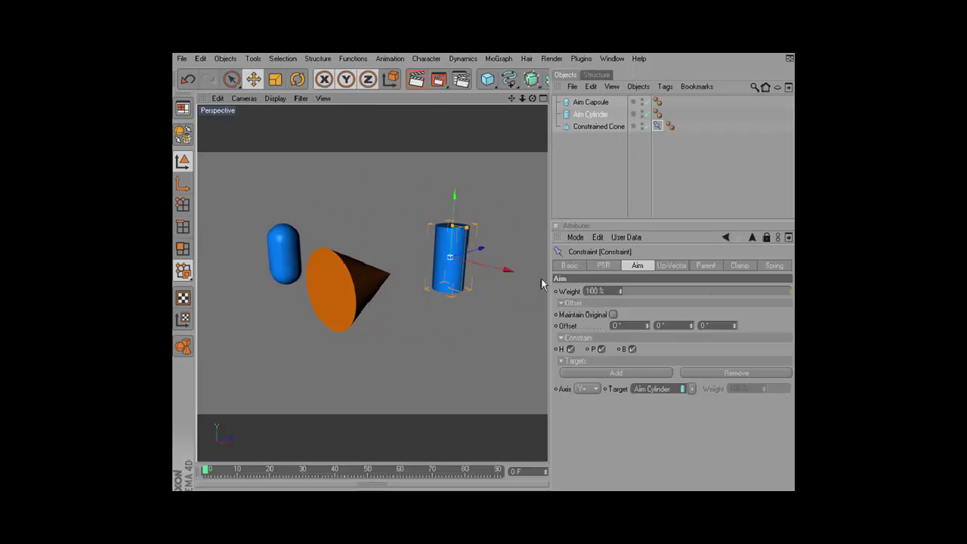
- Add Aim Capsule as a second aim target using the Y+ axis
click(622, 375)
click(588, 401)
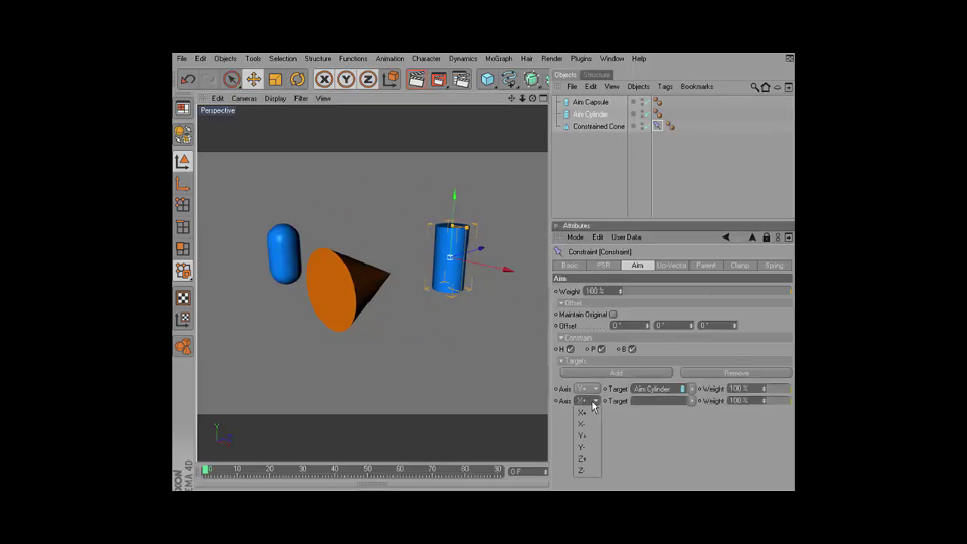
click(591, 437)
mouse_move(593, 102)
mouse_down()
mouse_move(618, 160)
mouse_move(643, 402)
mouse_up()
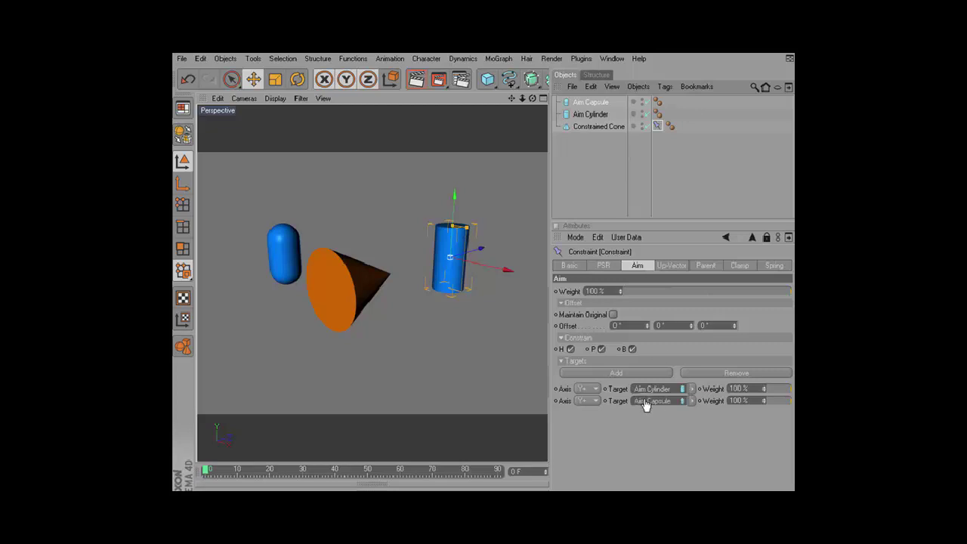
drag(534, 98, 522, 128)
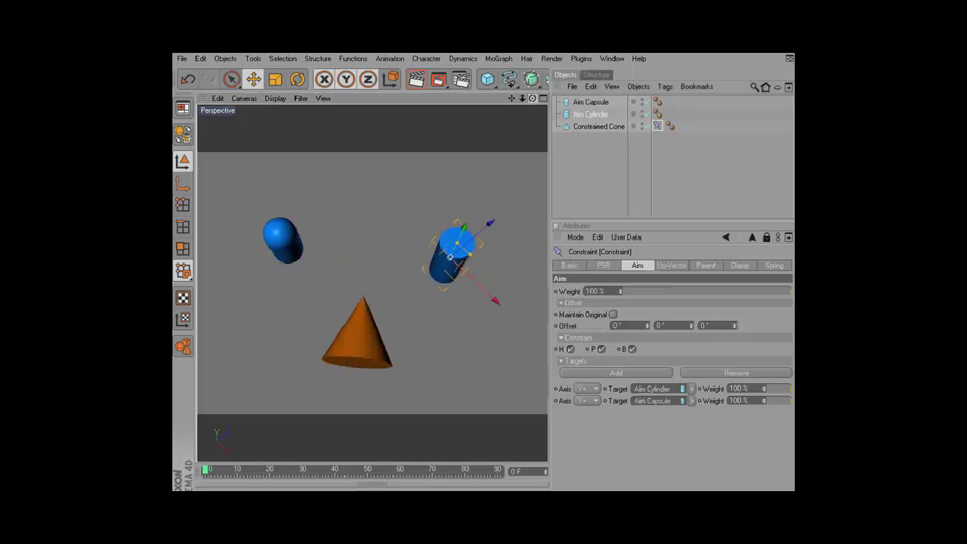
- Lower the Aim Capsule target's weight and move Aim Cylinder to watch the cone re-aim
drag(790, 388, 781, 398)
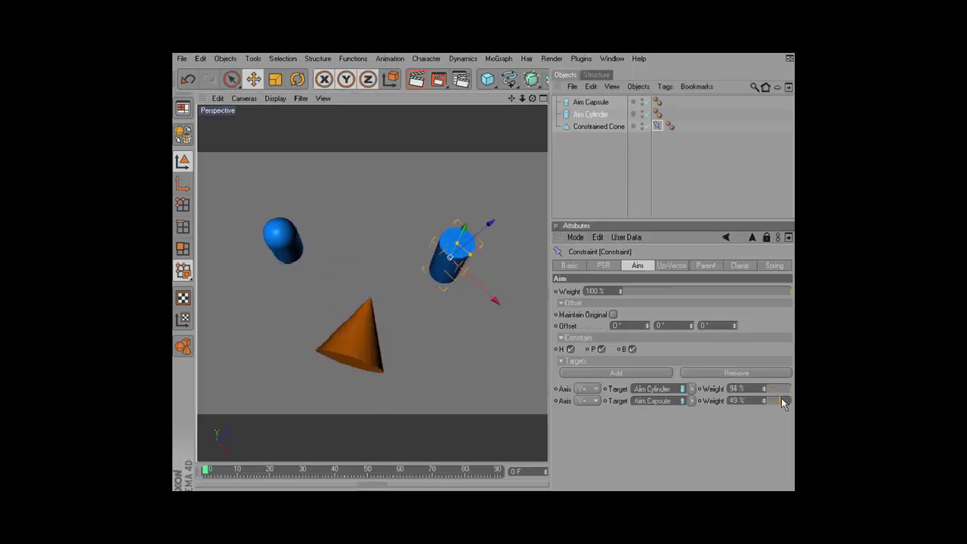
click(580, 112)
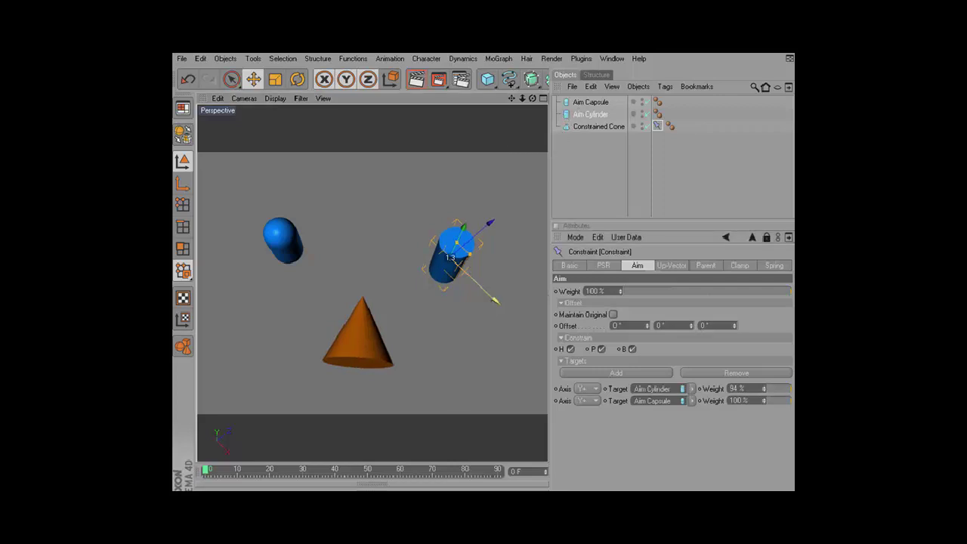
mouse_move(451, 250)
mouse_down()
mouse_move(522, 327)
mouse_move(505, 293)
mouse_up()
click(753, 387)
- Remove the Aim Capsule target and drag Aim Cylinder to just right of the cone
click(742, 373)
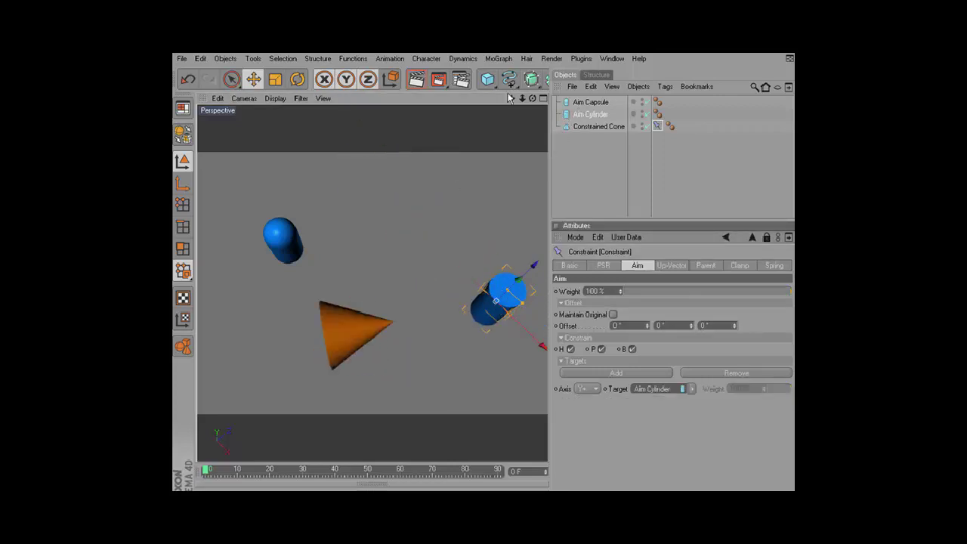
drag(532, 98, 567, 53)
drag(532, 98, 597, 302)
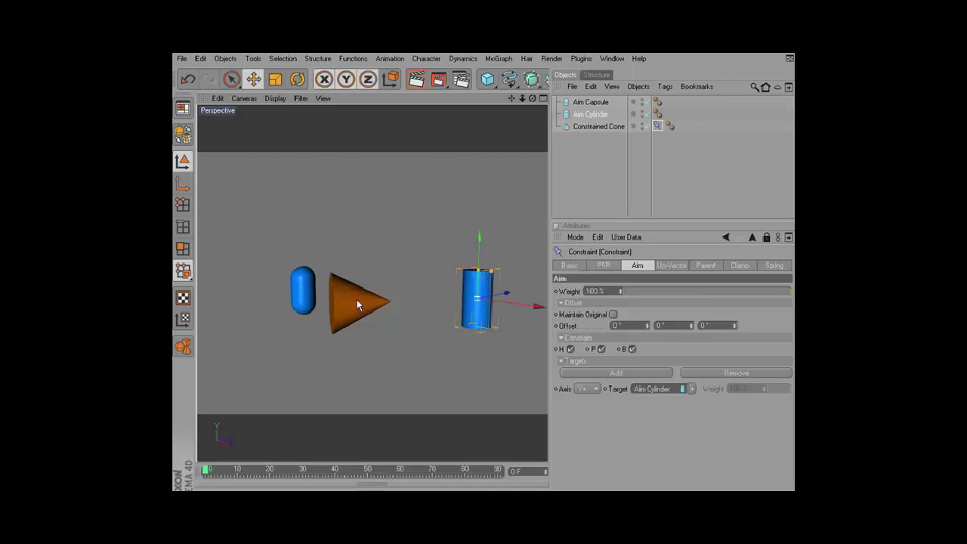
drag(498, 322, 464, 325)
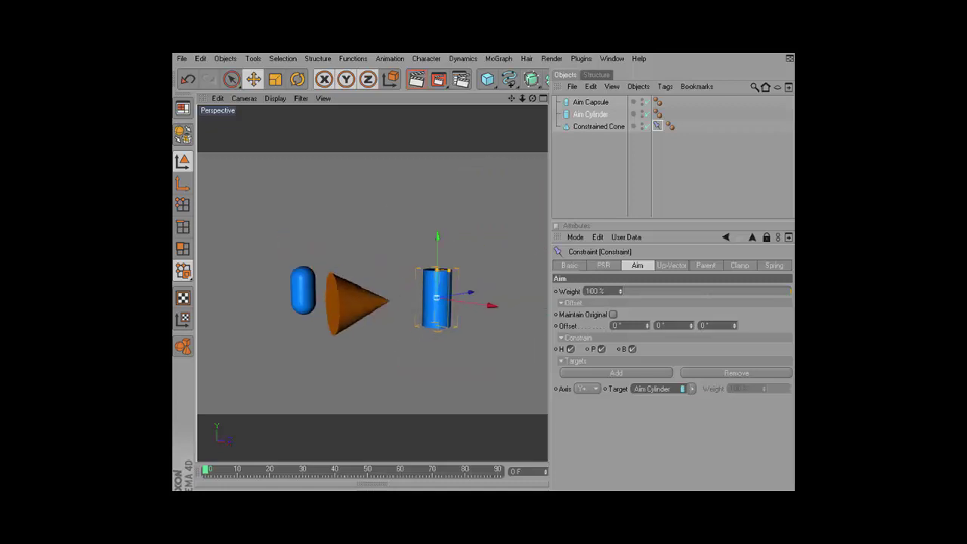
- Open a second Attributes window and position it over the viewport
click(786, 236)
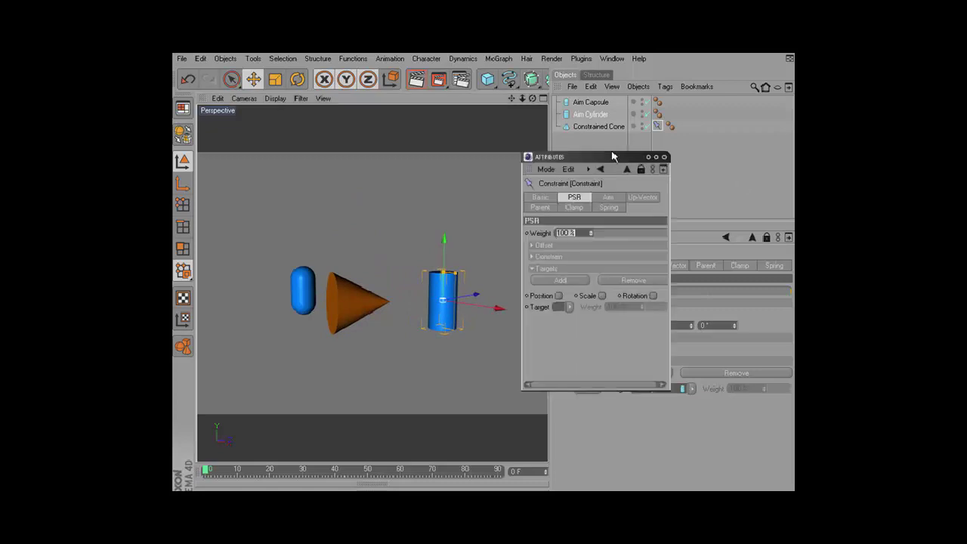
drag(551, 156, 423, 204)
click(413, 246)
- Show Constrained Cone's coordinates in that window and set its R.P pitch rotation to 0
click(587, 127)
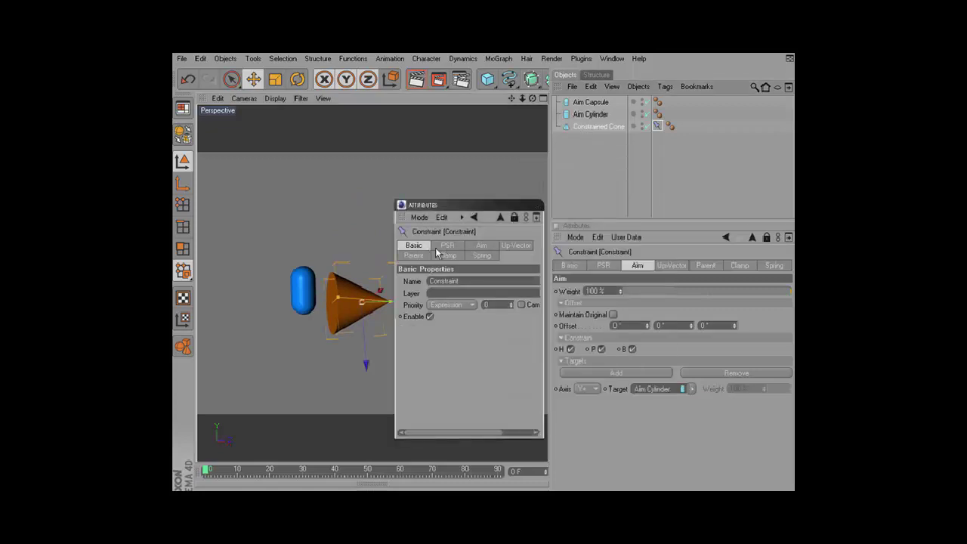
click(432, 246)
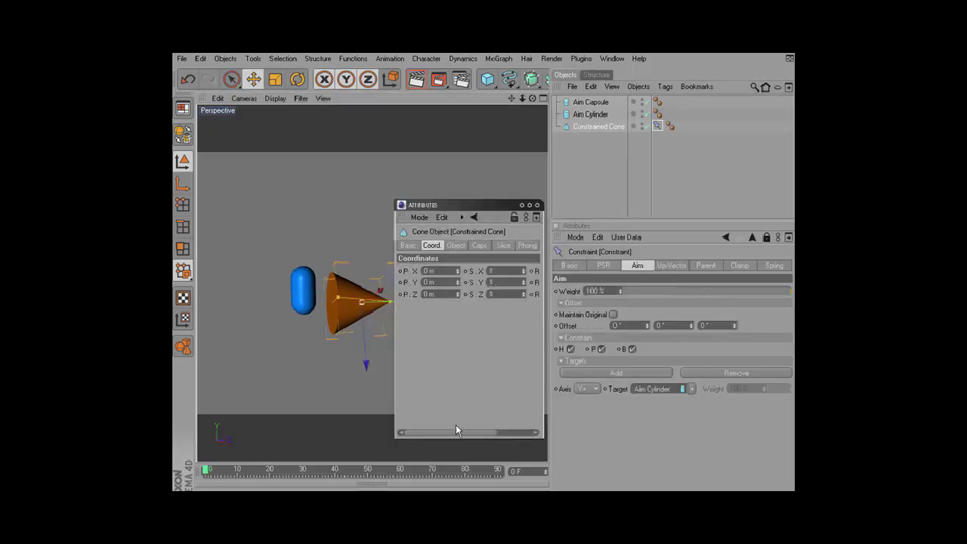
drag(456, 429, 490, 431)
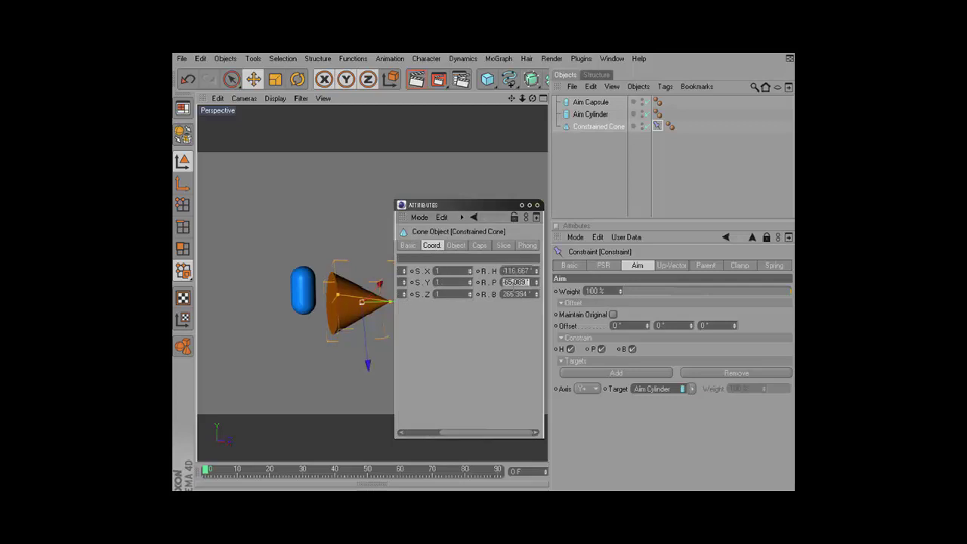
text(0)
key(Return)
drag(490, 207, 494, 356)
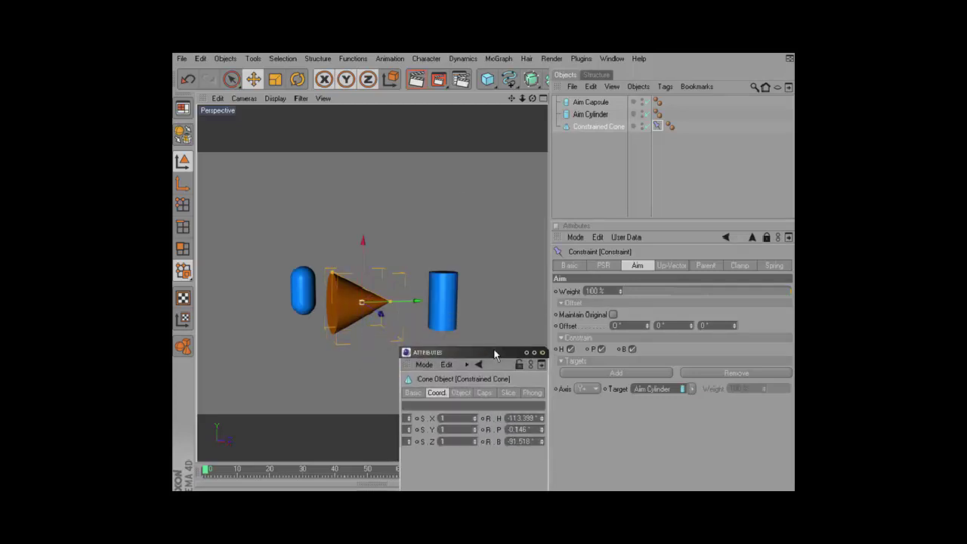
drag(533, 98, 498, 103)
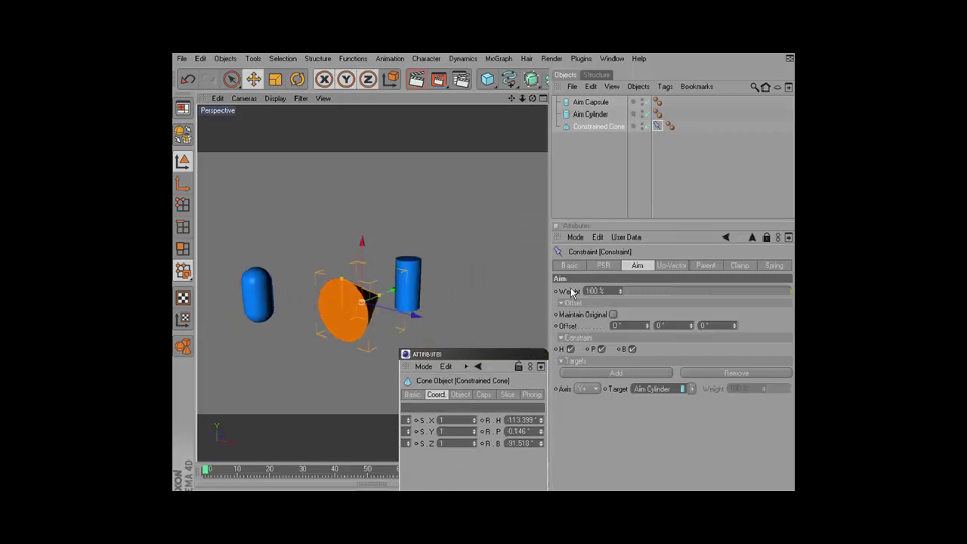
- Uncheck H and B so the aim drives pitch only, then adjust the cone's heading rotation
click(570, 349)
click(632, 349)
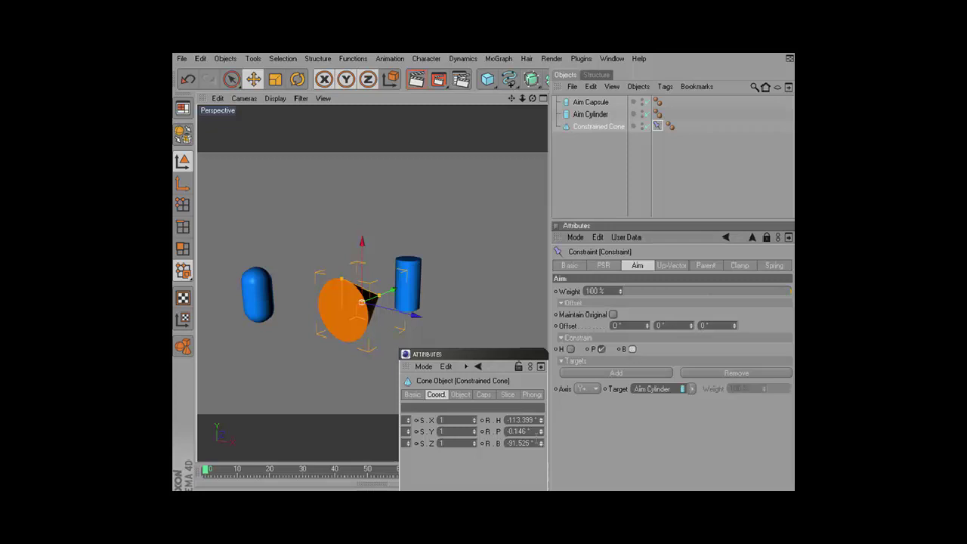
click(521, 420)
mouse_move(521, 454)
mouse_down()
mouse_move(515, 467)
mouse_move(392, 344)
mouse_up()
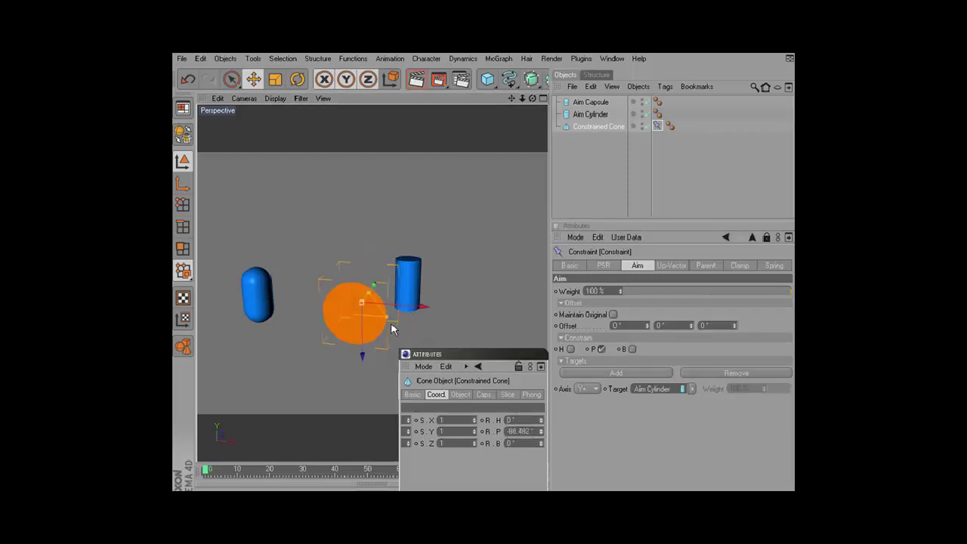
- Move the Aim Cylinder sideways and vertically to test pitch-only tracking, then close the floating Attributes window
drag(533, 98, 618, 89)
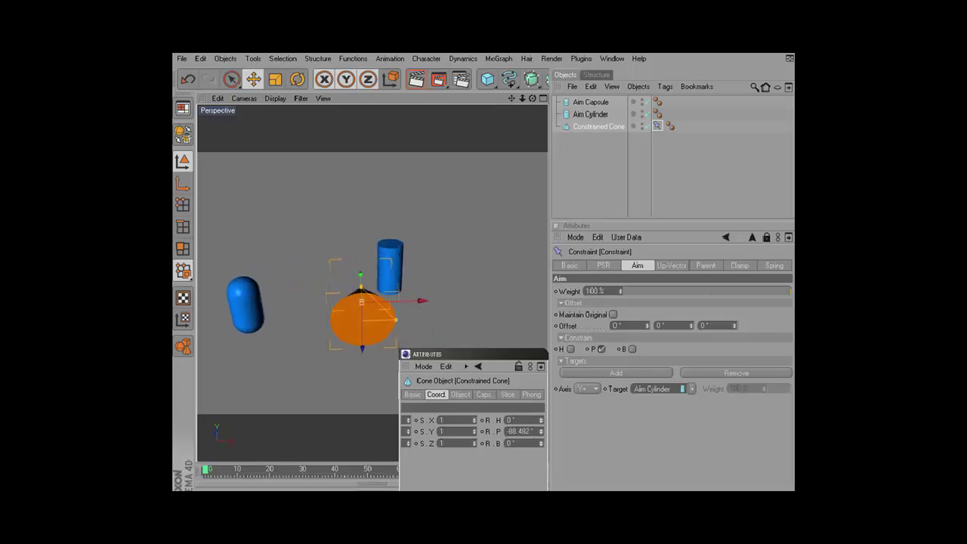
click(589, 115)
drag(450, 261, 429, 275)
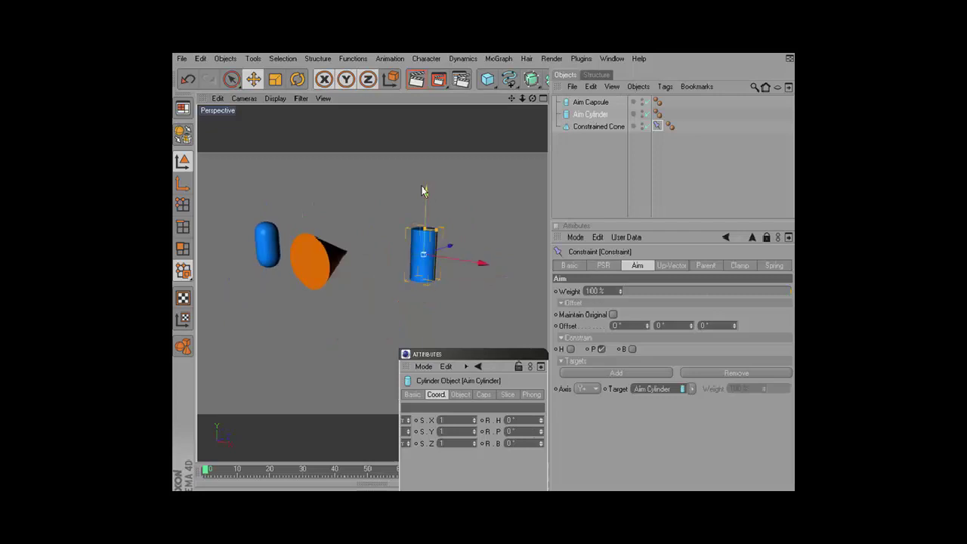
mouse_move(428, 274)
mouse_down()
mouse_move(424, 255)
mouse_move(424, 291)
mouse_up()
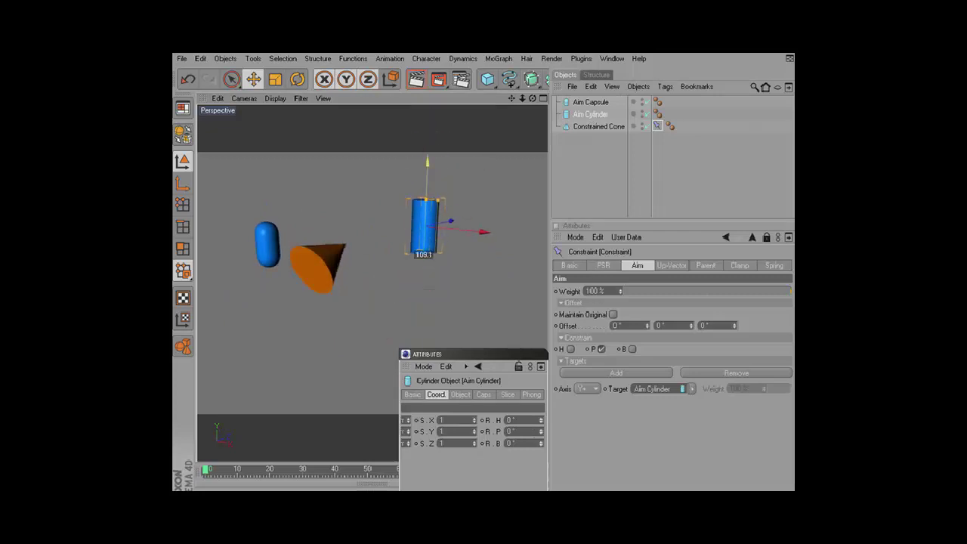
drag(468, 353, 466, 303)
click(537, 306)
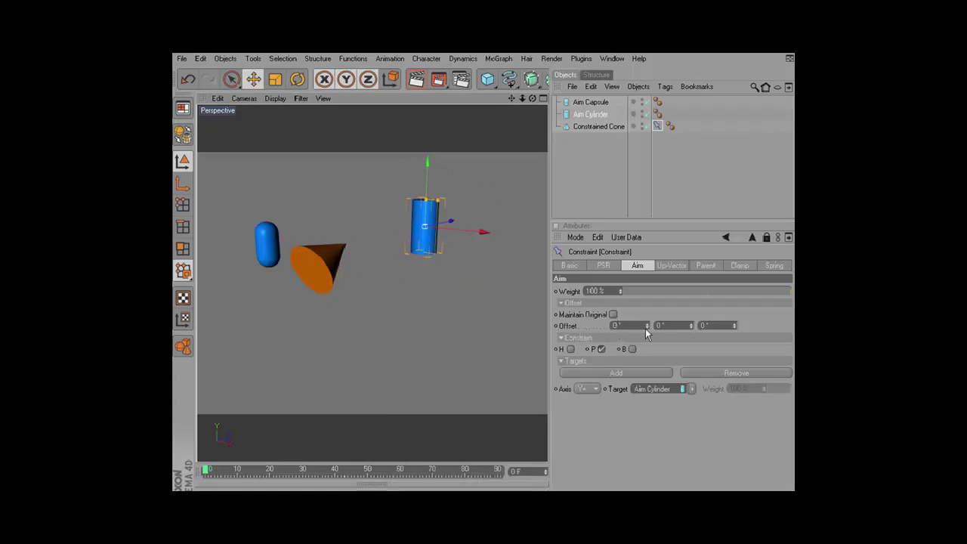
- Set the aim's pitch offset to 34°, enable Maintain Original, and test by moving the Aim Cylinder
click(690, 324)
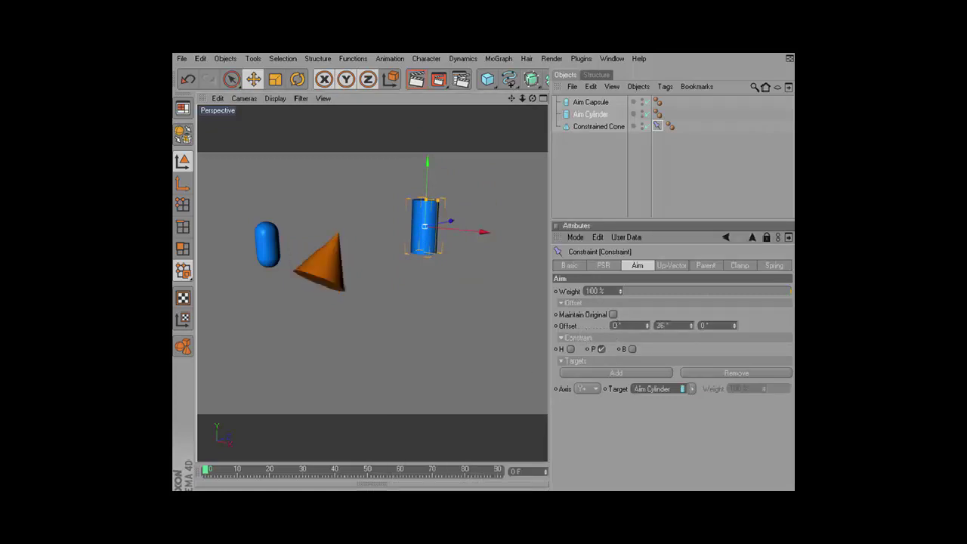
drag(691, 325, 690, 303)
mouse_move(425, 162)
mouse_down()
mouse_move(425, 198)
mouse_move(425, 134)
mouse_move(426, 199)
mouse_move(425, 188)
mouse_up()
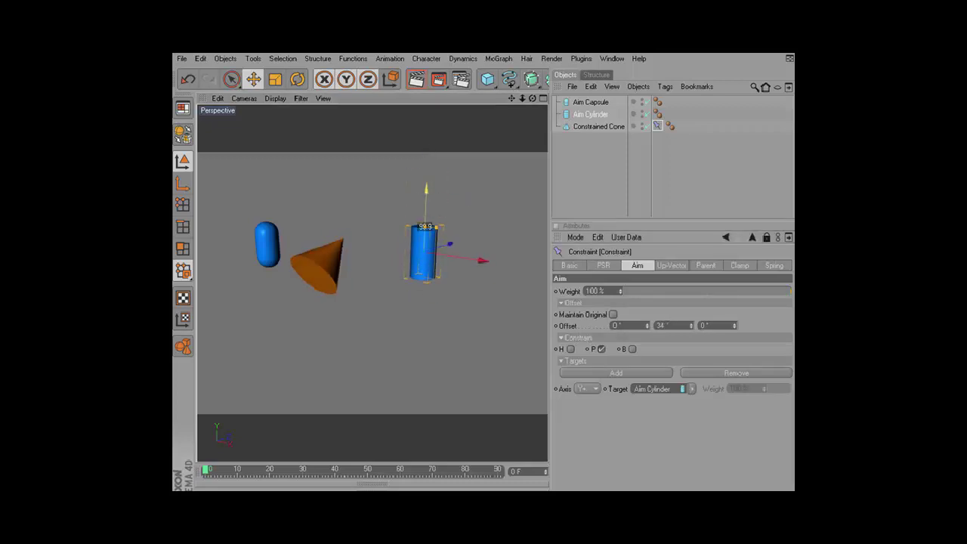
click(612, 315)
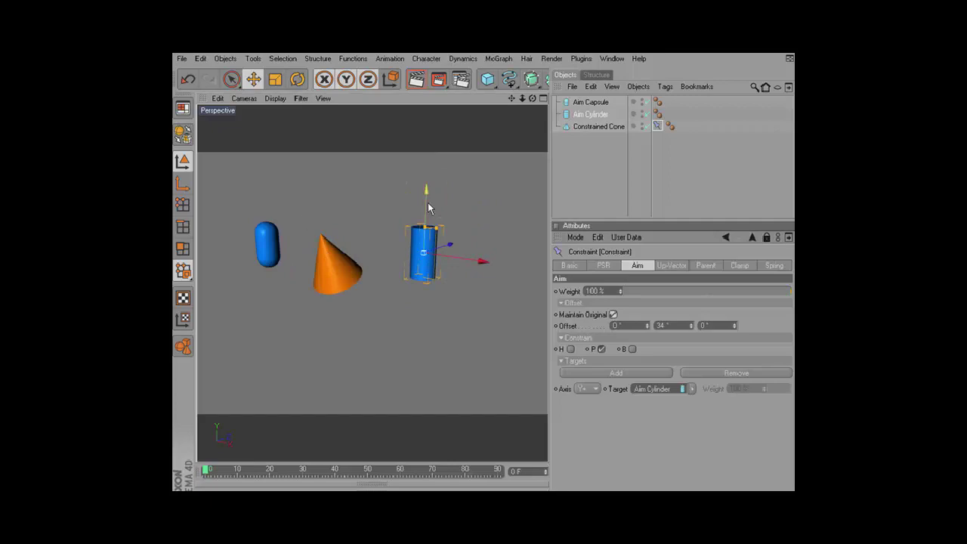
mouse_move(427, 209)
mouse_down()
mouse_move(427, 151)
mouse_move(428, 226)
mouse_up()
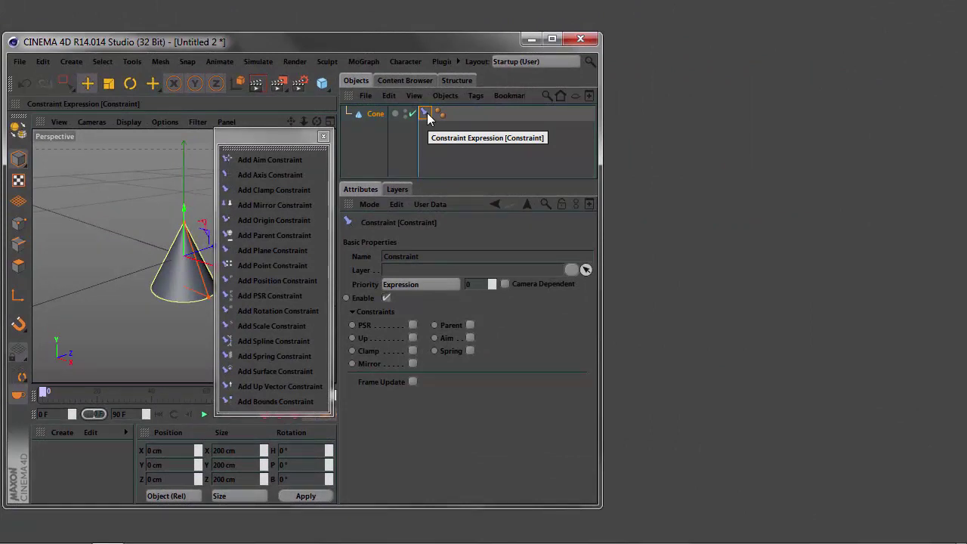
- Close the cone scene through File > Close without saving, and dismiss the constraint-type list
click(456, 146)
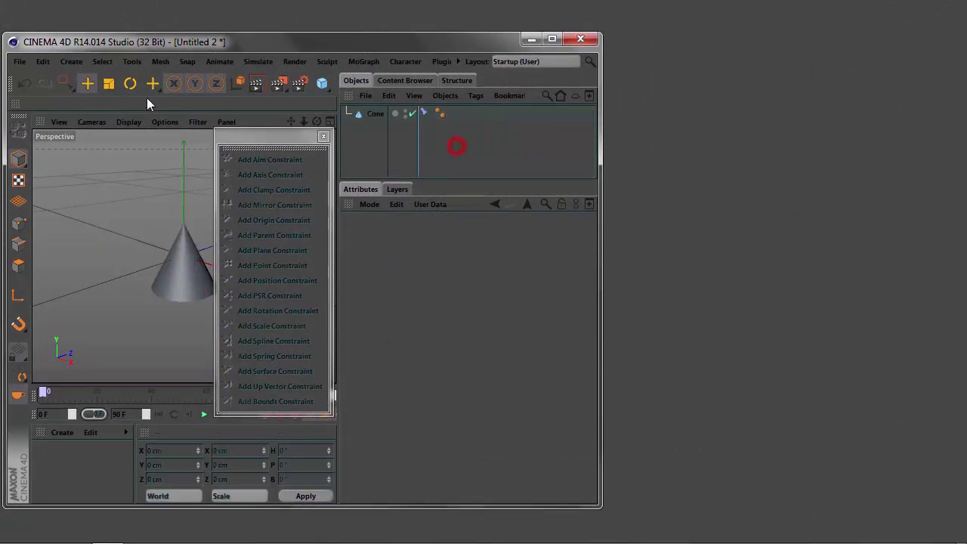
click(23, 66)
click(48, 161)
click(500, 335)
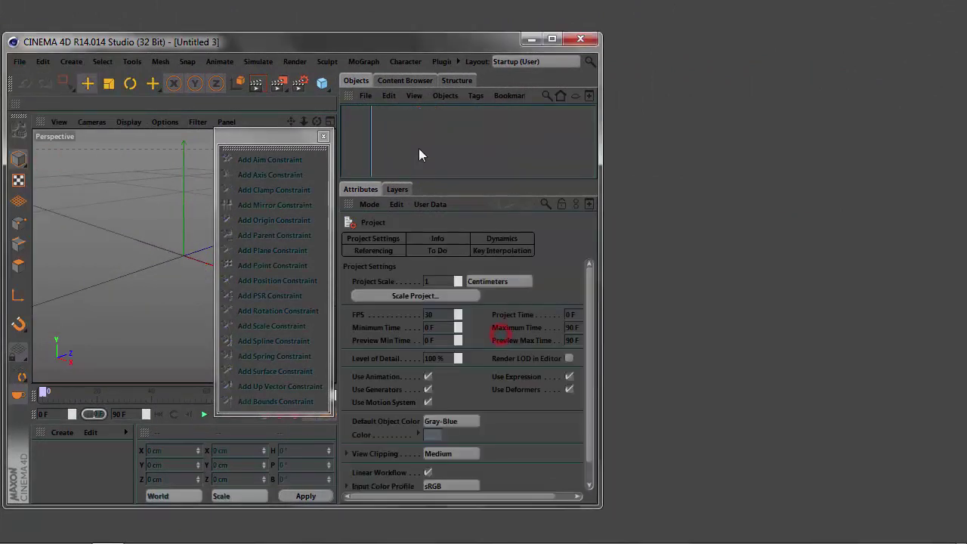
click(324, 137)
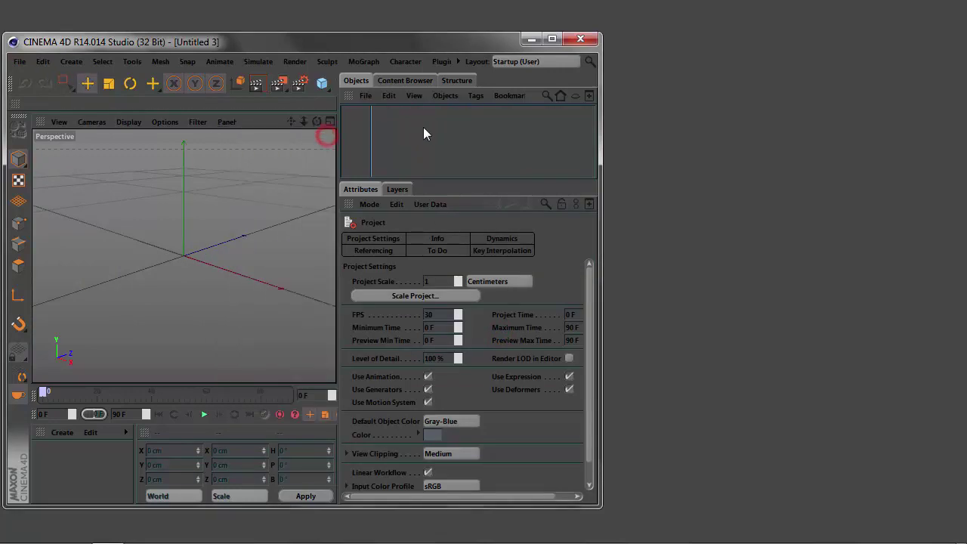